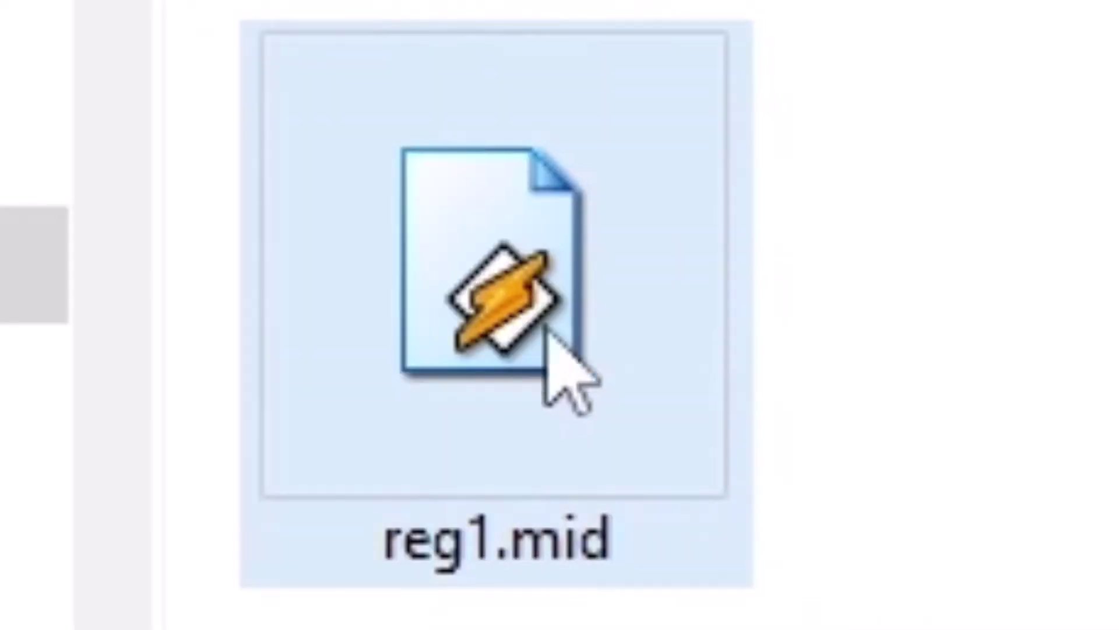
- Import reg1.mid into the Cubase project and play back the imported MIDI tracks
{"action": "left_click_drag", "start_coordinate": [545, 350], "coordinate": [128, 265]}
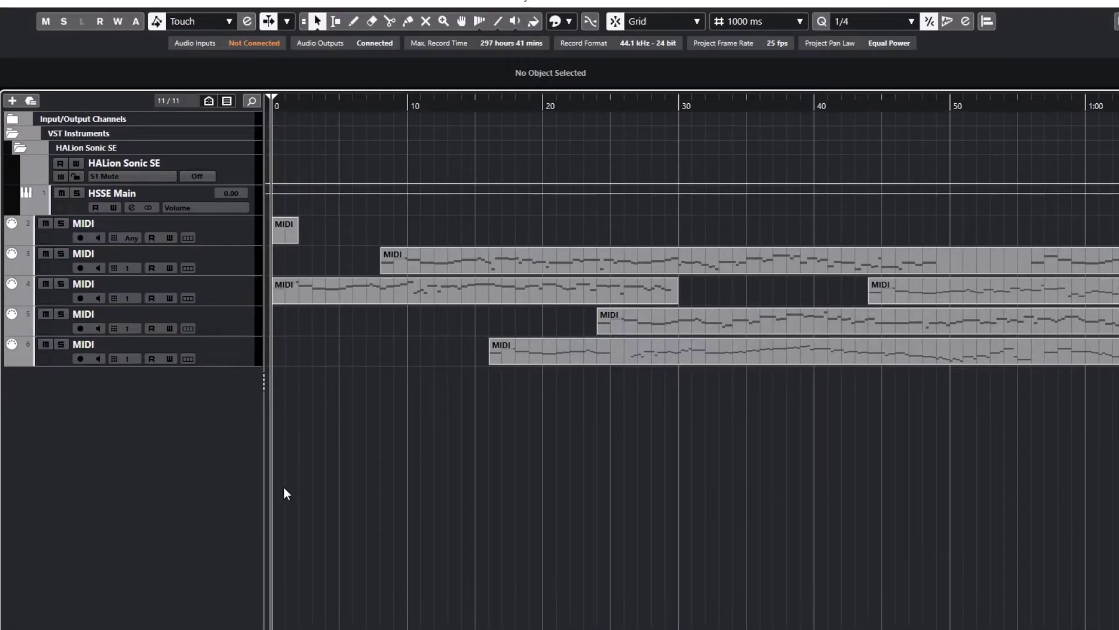
{"action": "key", "text": "space"}
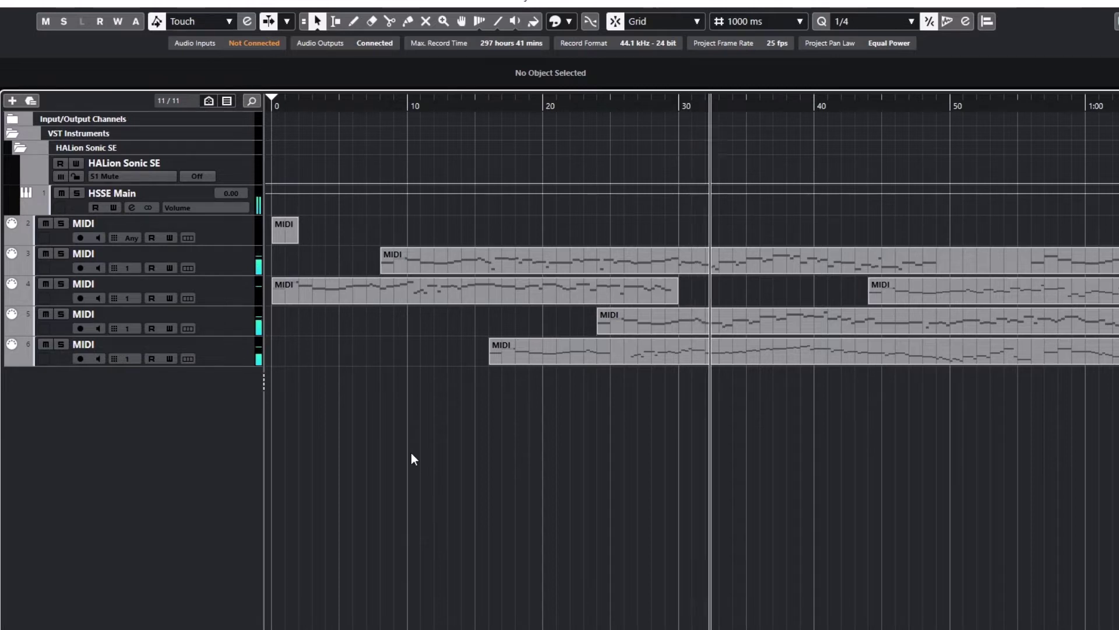
{"action": "key", "text": "space"}
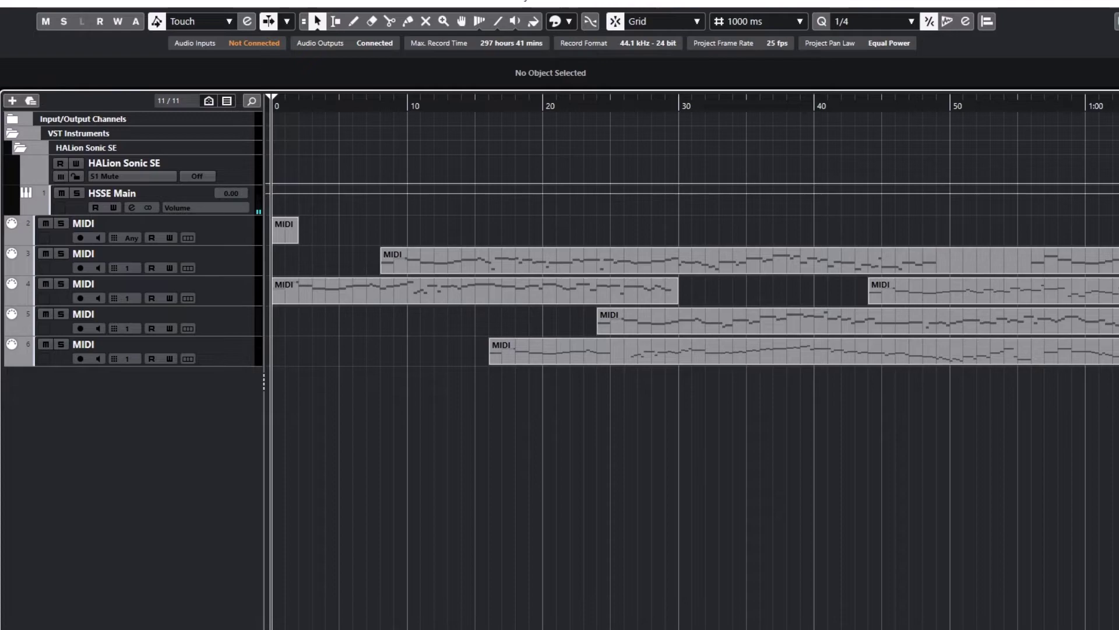
- Set the project tempo to 190 and play the arrangement from the start
{"action": "left_click", "coordinate": [555, 567]}
{"action": "left_click", "coordinate": [557, 564]}
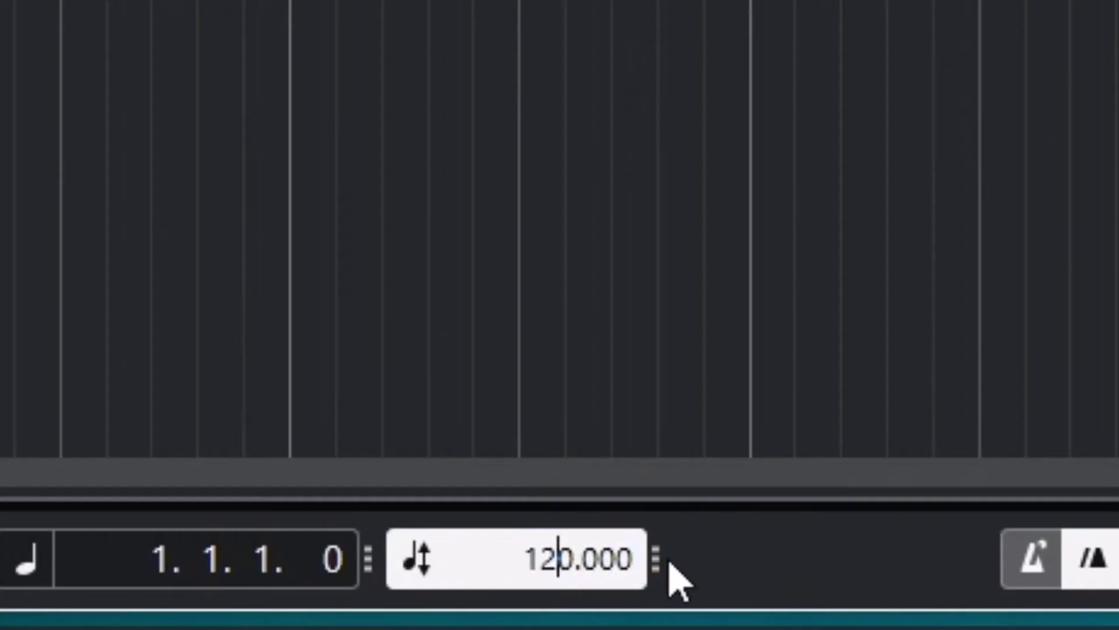
{"action": "type", "text": "9"}
{"action": "key", "text": "Return"}
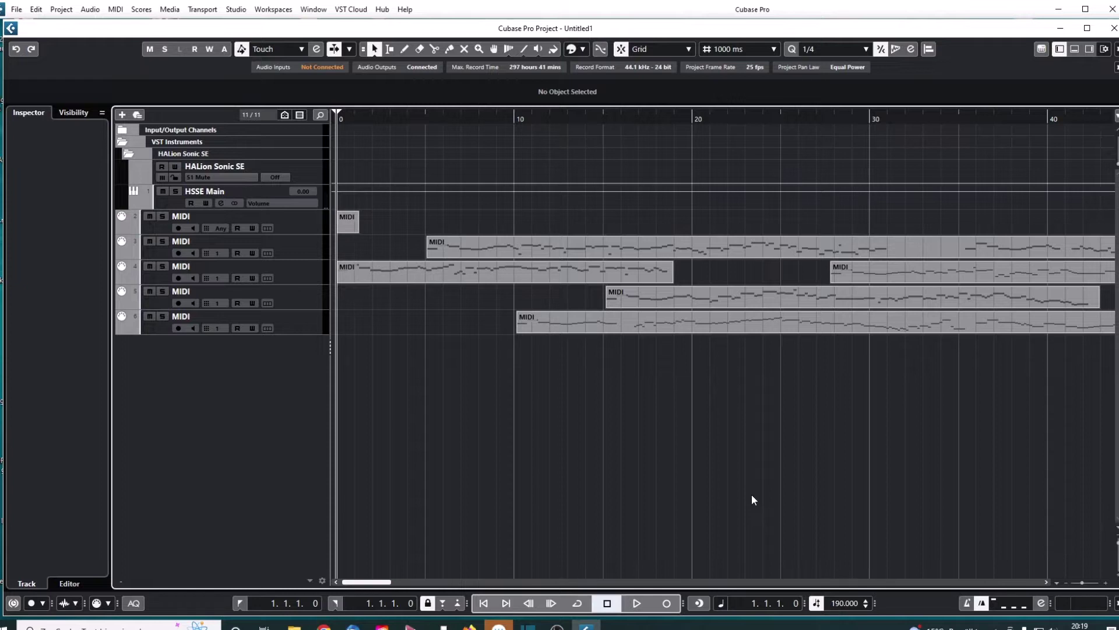
{"action": "key", "text": "space"}
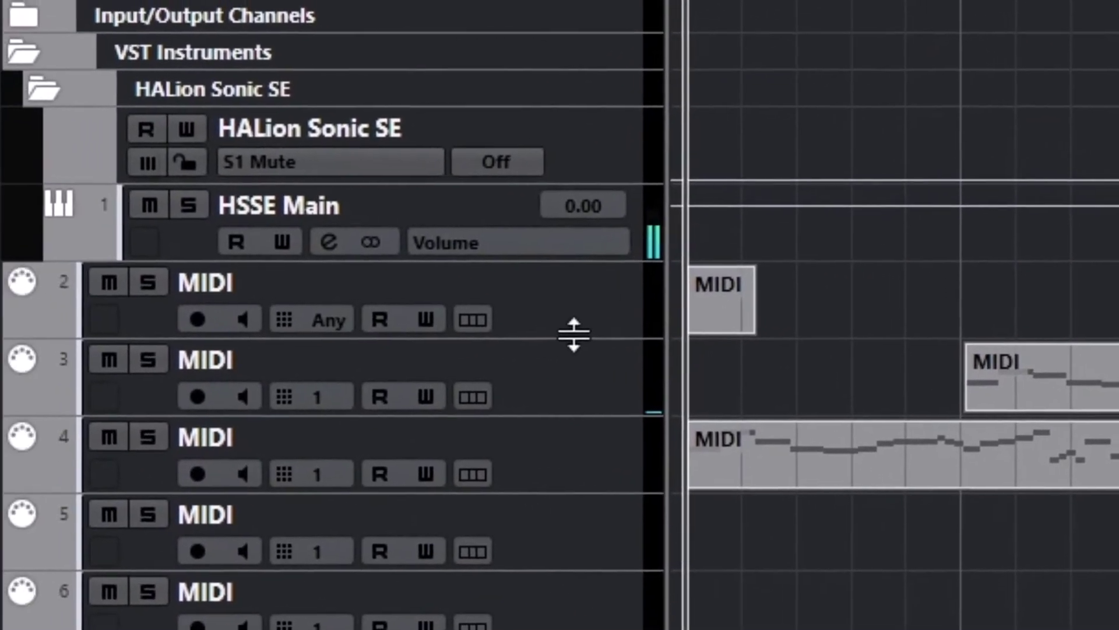
- Select the first imported MIDI track and open its HALion Sonic SE instrument for editing
{"action": "left_click", "coordinate": [399, 305]}
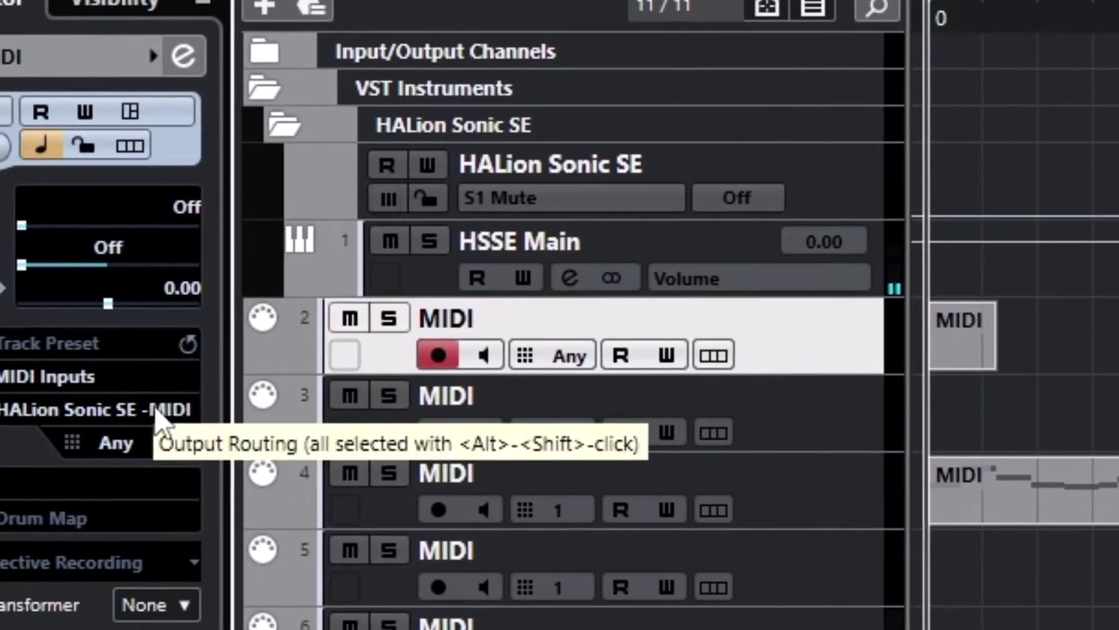
{"action": "left_click", "coordinate": [54, 396]}
{"action": "left_click", "coordinate": [227, 432]}
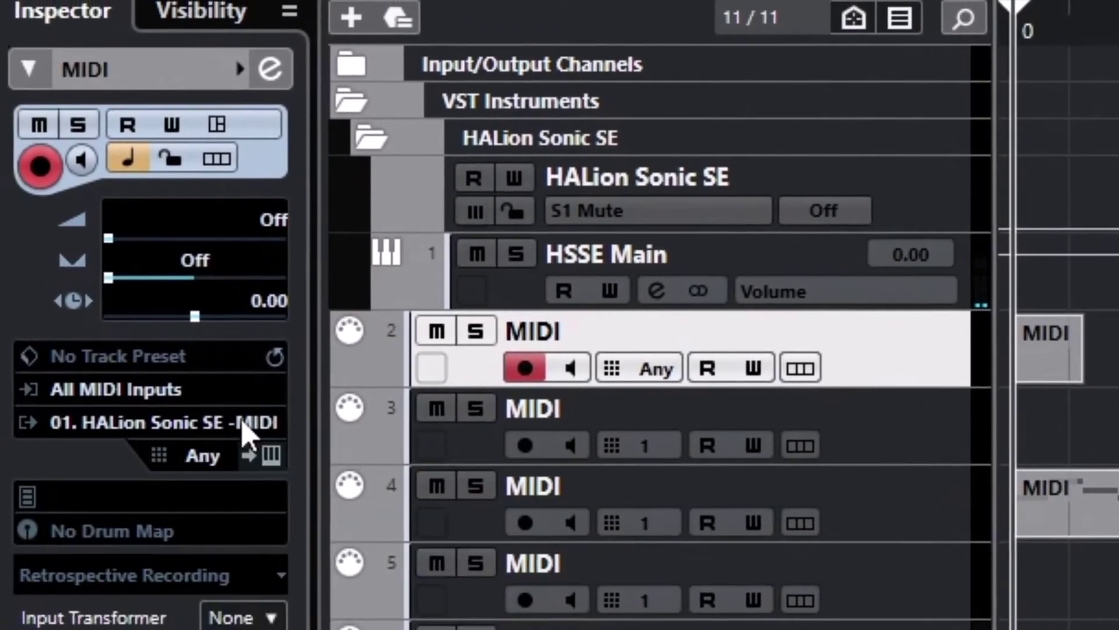
{"action": "left_click", "coordinate": [251, 452]}
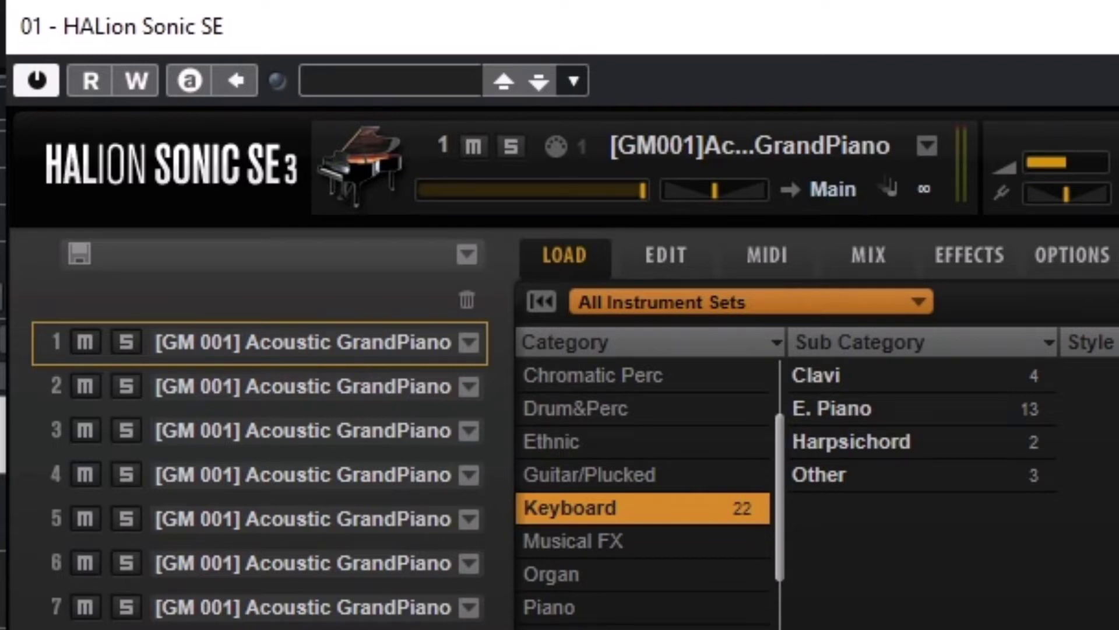
- Load the [GM 005] Electric Piano 1 preset from Keyboard > E. Piano into slot 13, and select slot 1
{"action": "left_click", "coordinate": [292, 562]}
{"action": "left_click", "coordinate": [292, 629]}
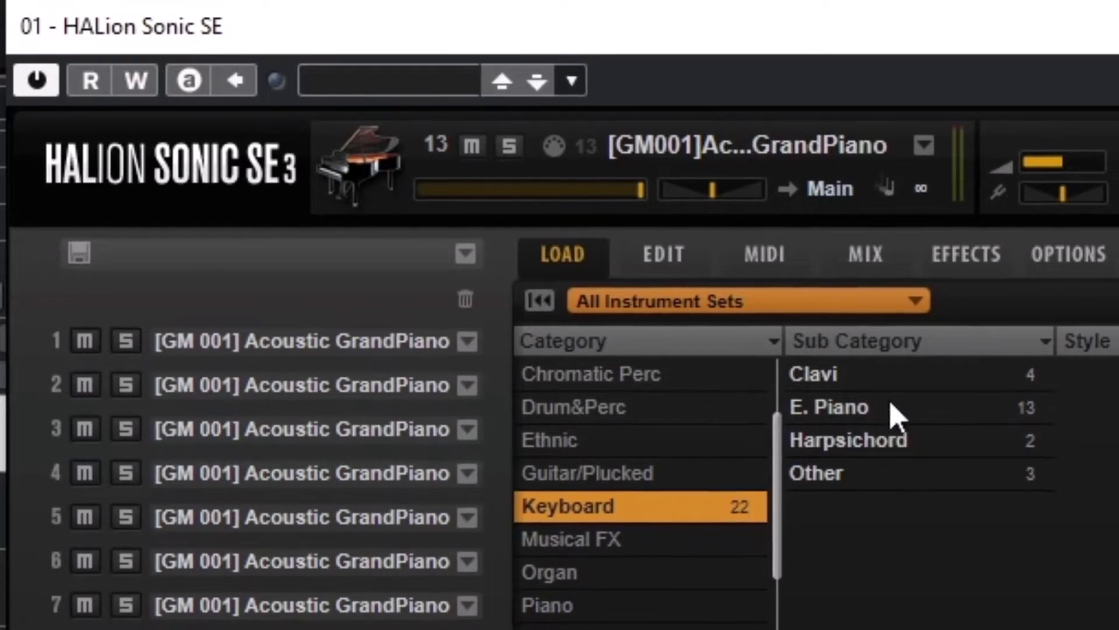
{"action": "left_click", "coordinate": [853, 410]}
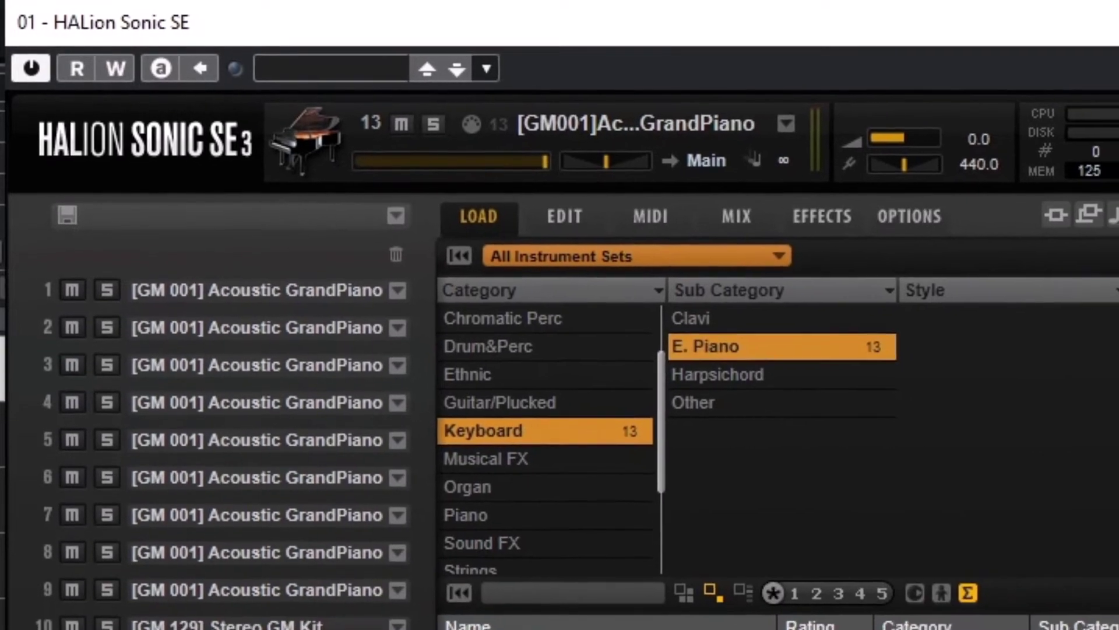
{"action": "double_click", "coordinate": [549, 617]}
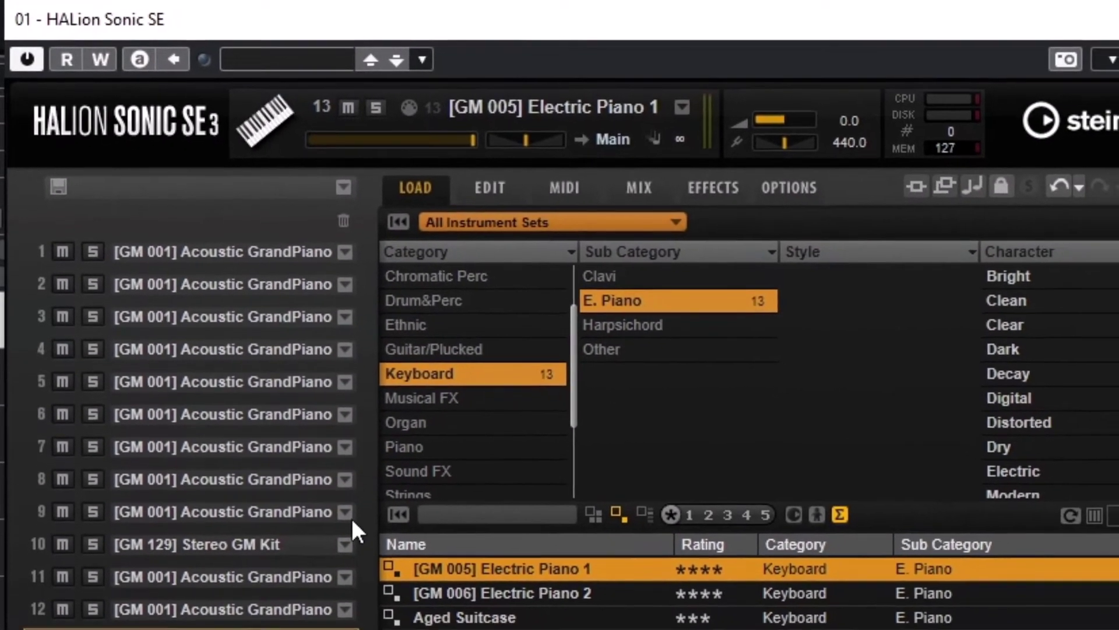
{"action": "left_click", "coordinate": [192, 243]}
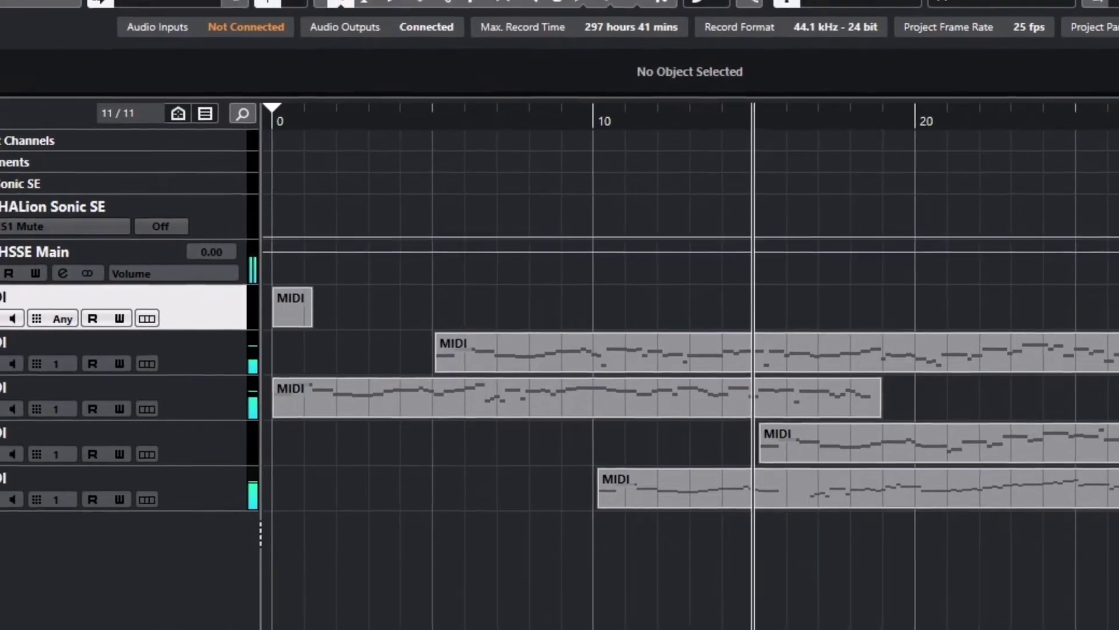
- Add one instrument track using Kontakt with its audio output on Stereo Out
{"action": "right_click", "coordinate": [146, 581]}
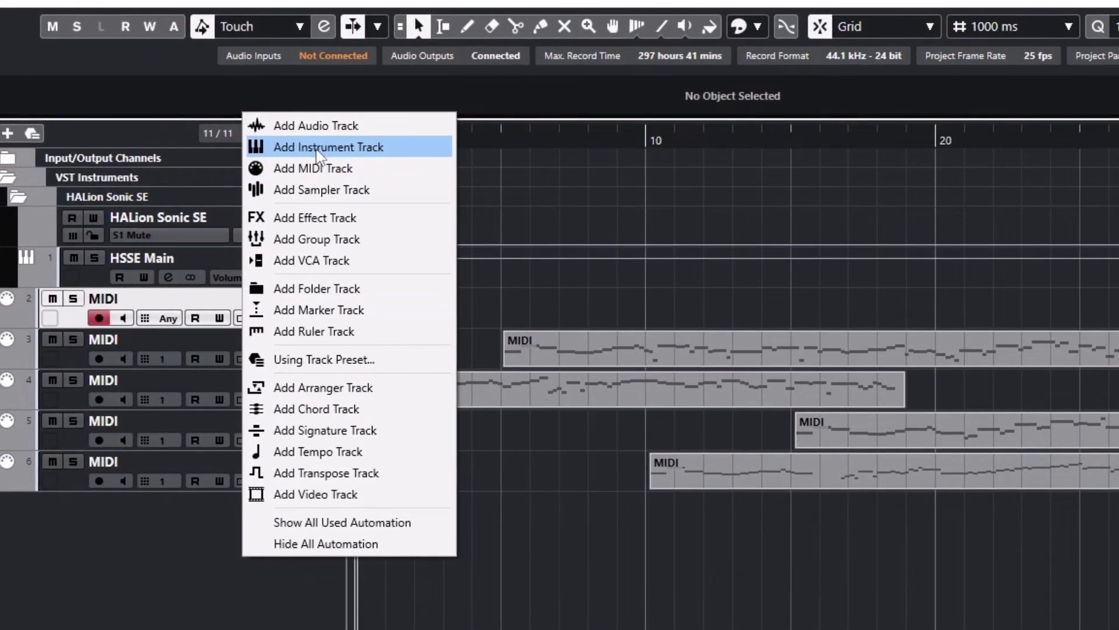
{"action": "left_click", "coordinate": [317, 151]}
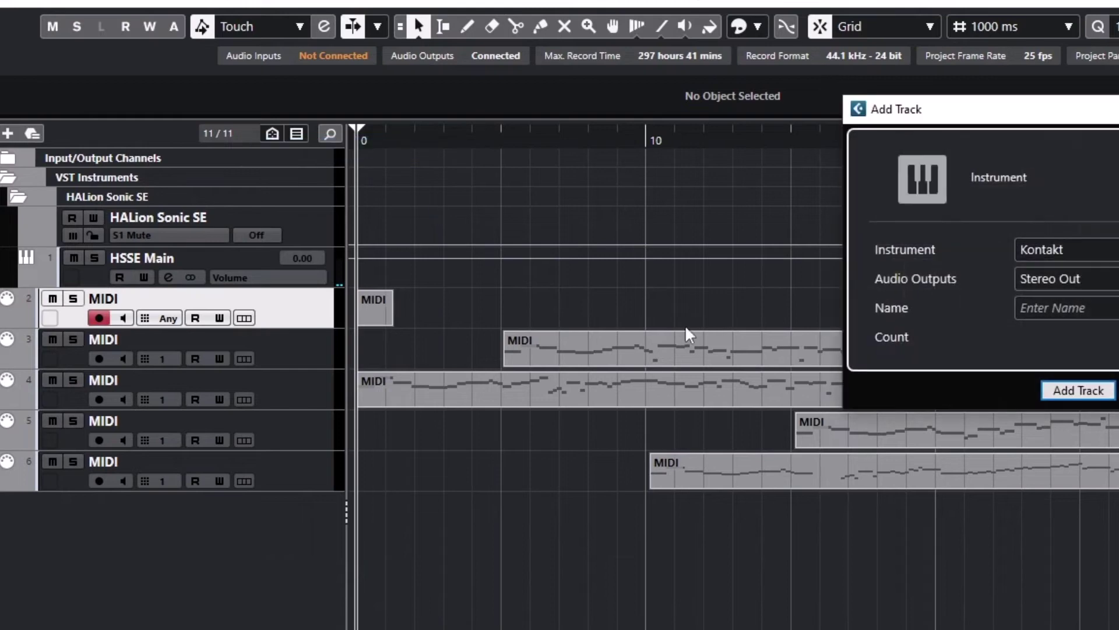
{"action": "left_click", "coordinate": [1060, 248]}
{"action": "left_click", "coordinate": [1059, 247]}
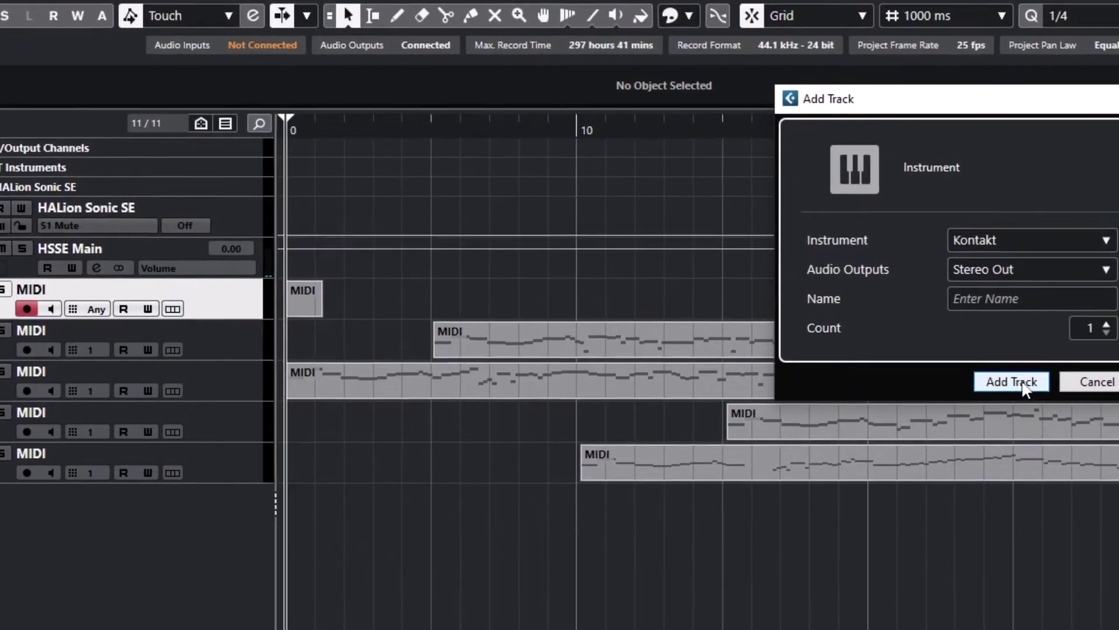
{"action": "left_click", "coordinate": [1069, 389]}
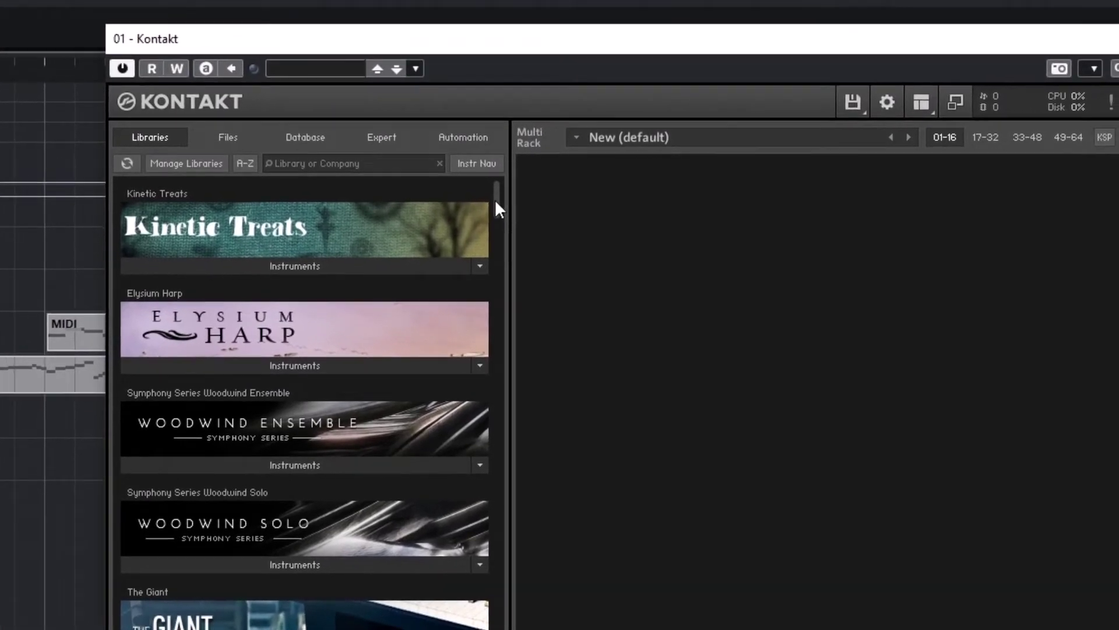
- Load Una Corda Cotton.nki from the Una Corda library into Kontakt
{"action": "left_click_drag", "start_coordinate": [495, 204], "coordinate": [453, 470]}
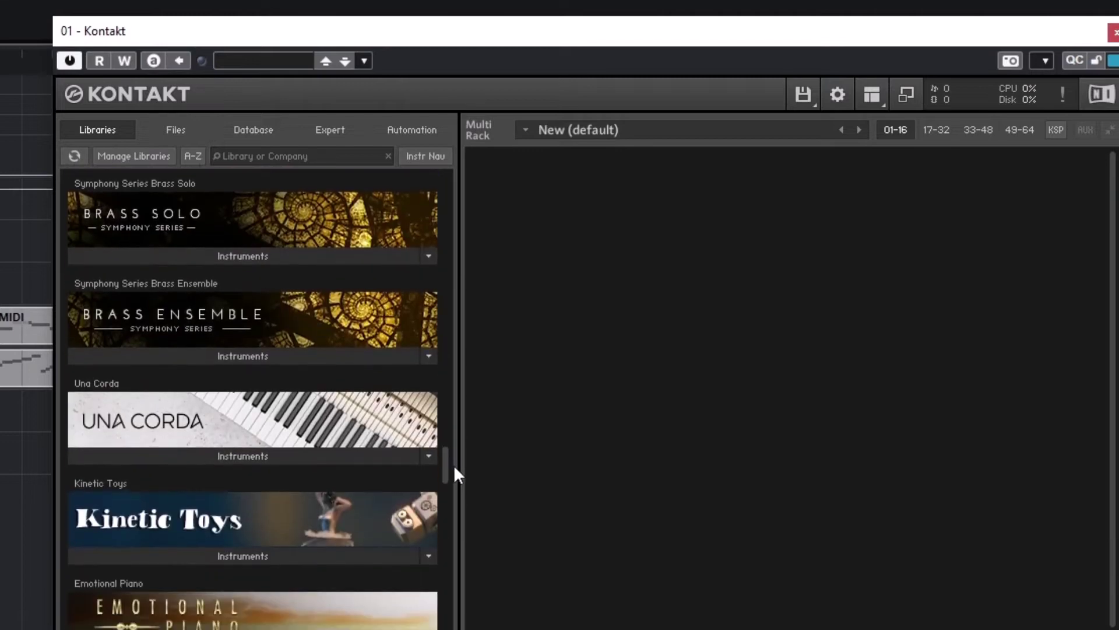
{"action": "left_click", "coordinate": [235, 456]}
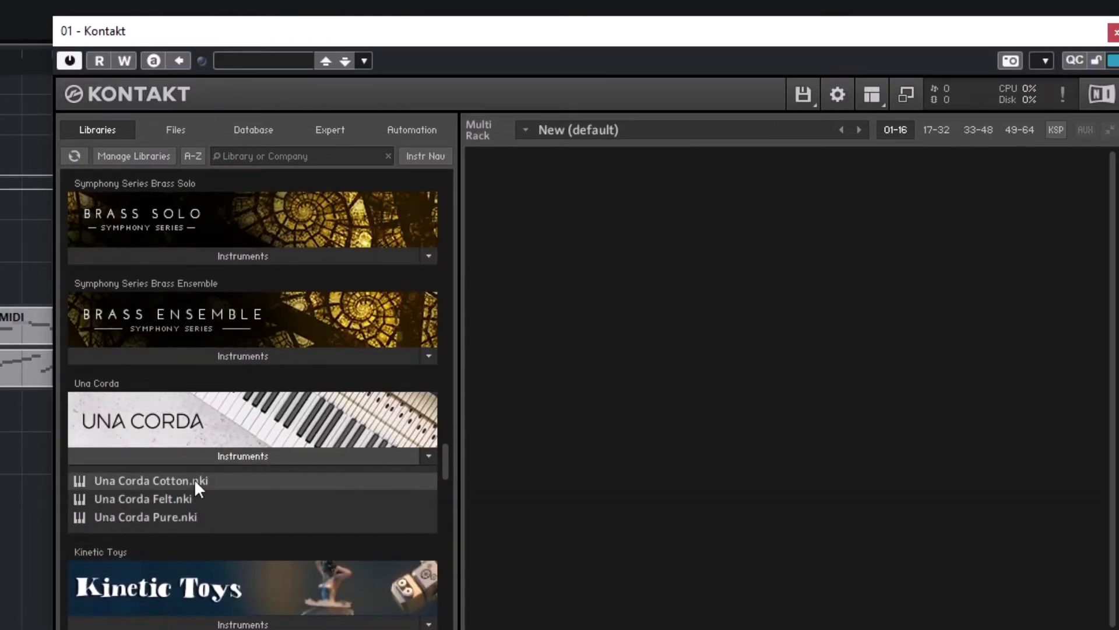
{"action": "double_click", "coordinate": [194, 480]}
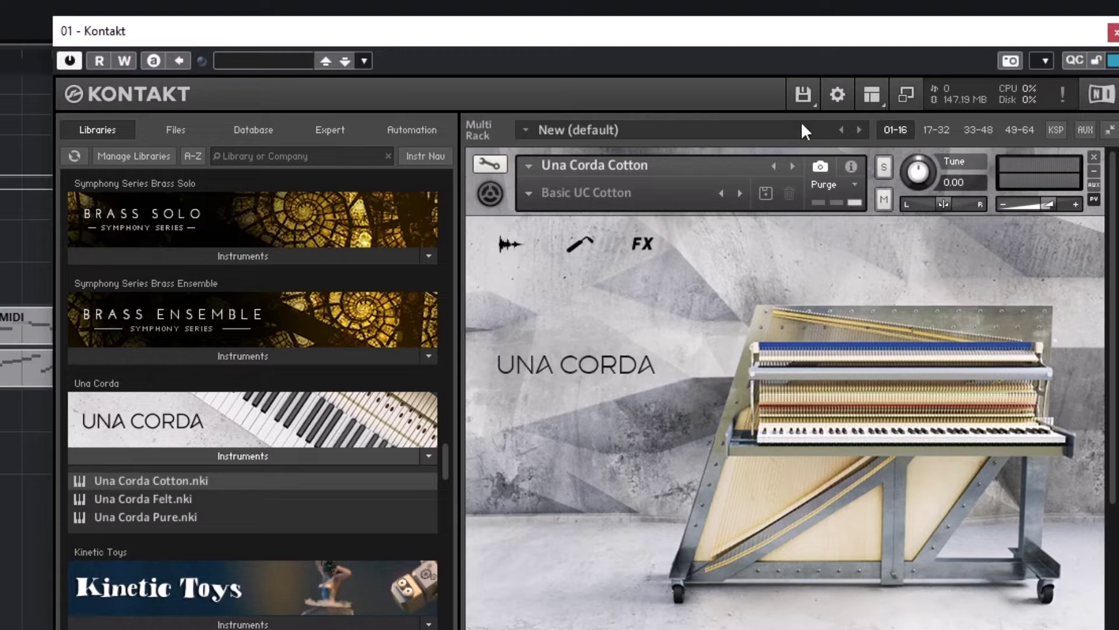
- Set the MIDI channel of the Una Corda Cotton instrument to Omni
{"action": "left_click", "coordinate": [848, 165]}
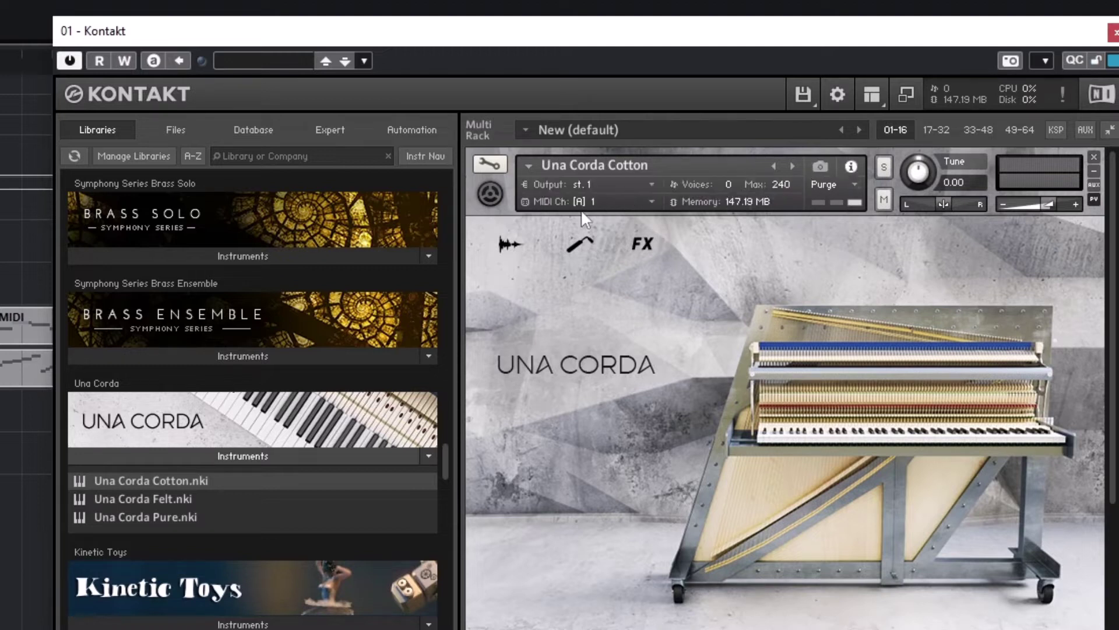
{"action": "left_click", "coordinate": [586, 204]}
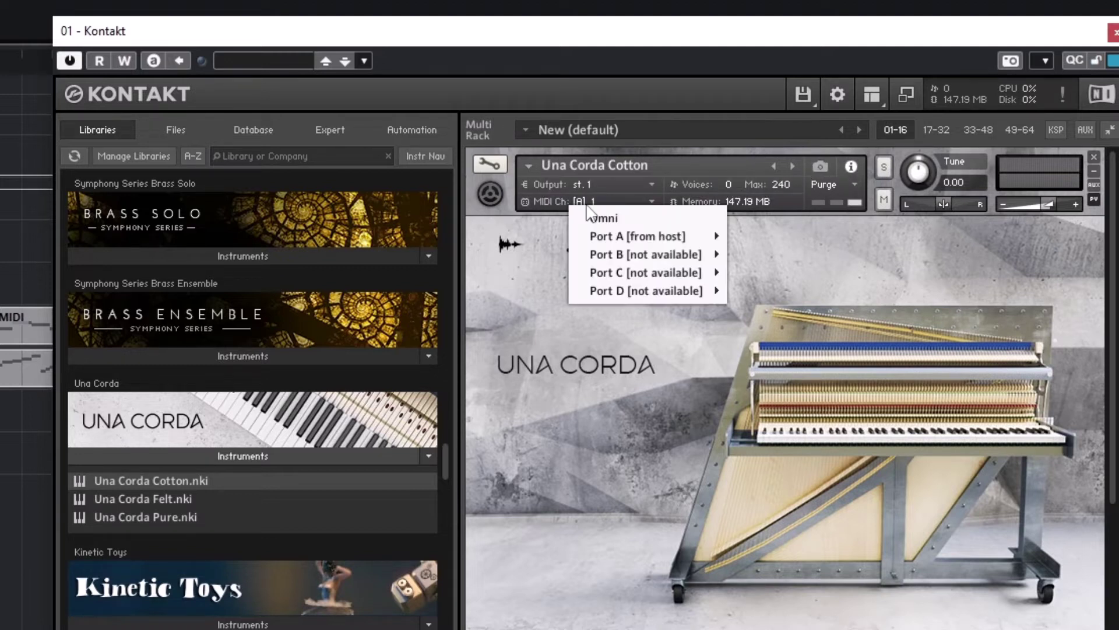
{"action": "left_click", "coordinate": [640, 219]}
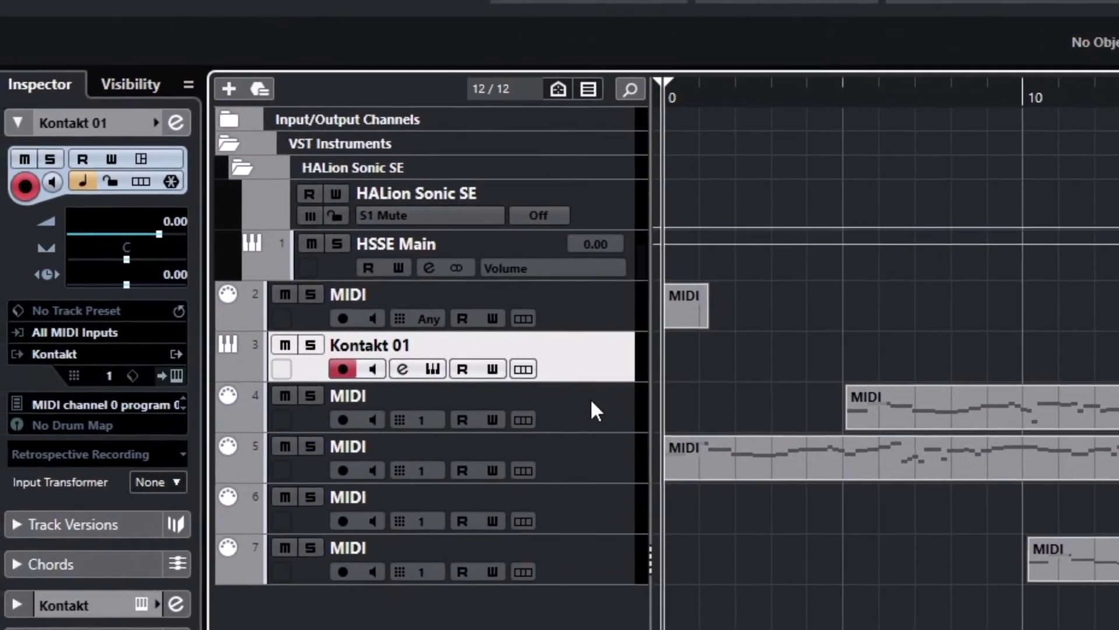
- Route the outputs of MIDI tracks 4 and 5 to 01. Kontakt - Event Input, and open the output routing choices for track 6
{"action": "left_click", "coordinate": [549, 411]}
{"action": "left_click", "coordinate": [141, 356]}
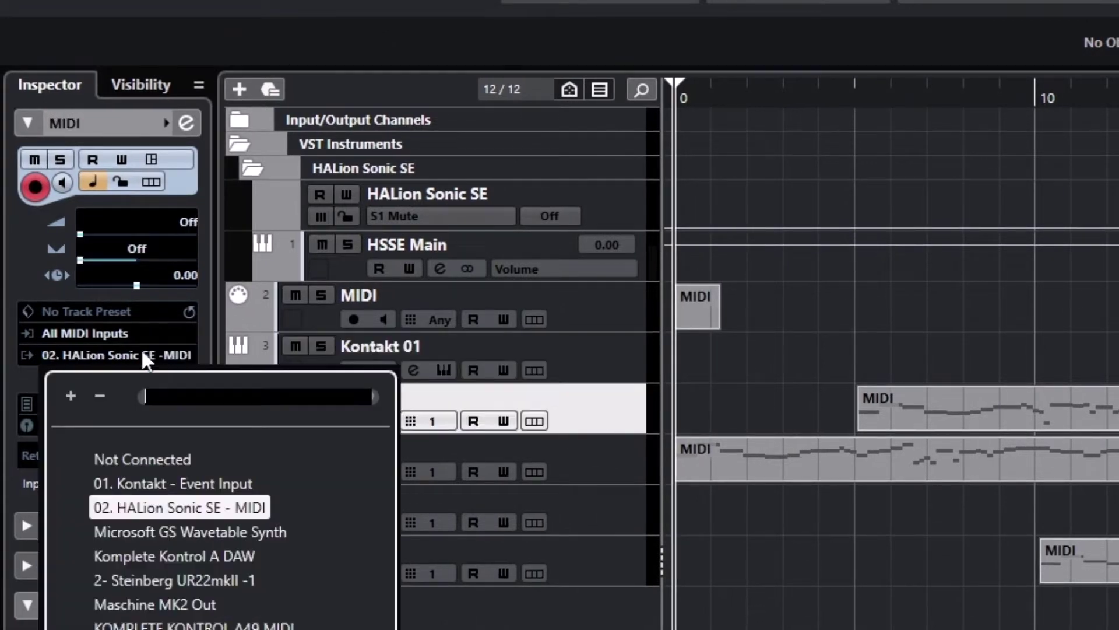
{"action": "left_click", "coordinate": [194, 485]}
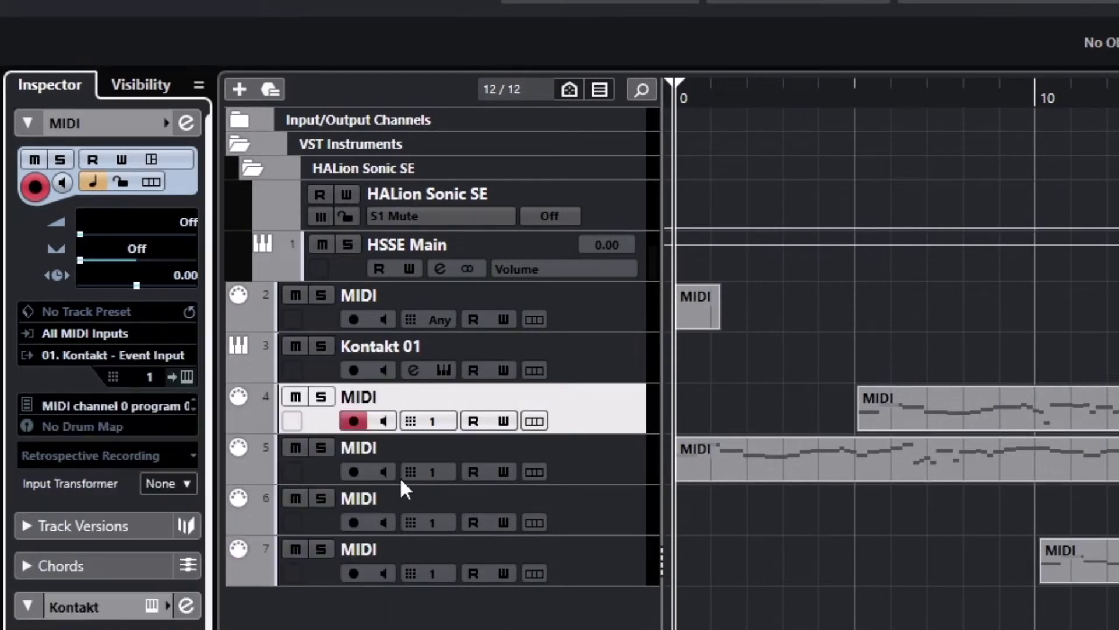
{"action": "left_click", "coordinate": [575, 479]}
{"action": "left_click", "coordinate": [148, 356]}
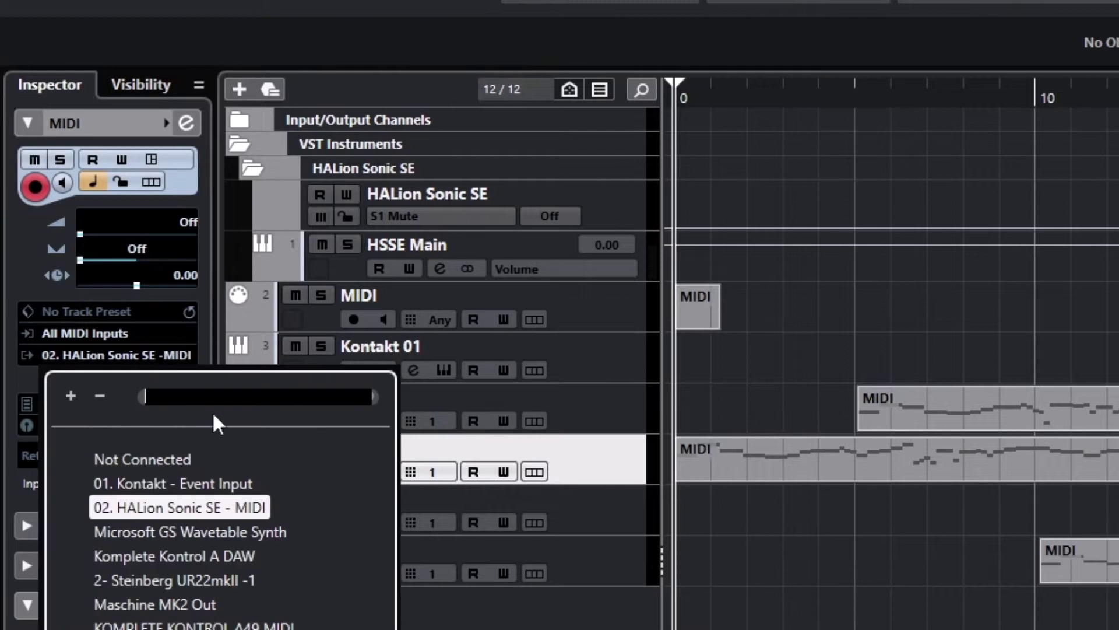
{"action": "left_click", "coordinate": [175, 483]}
{"action": "left_click", "coordinate": [597, 519]}
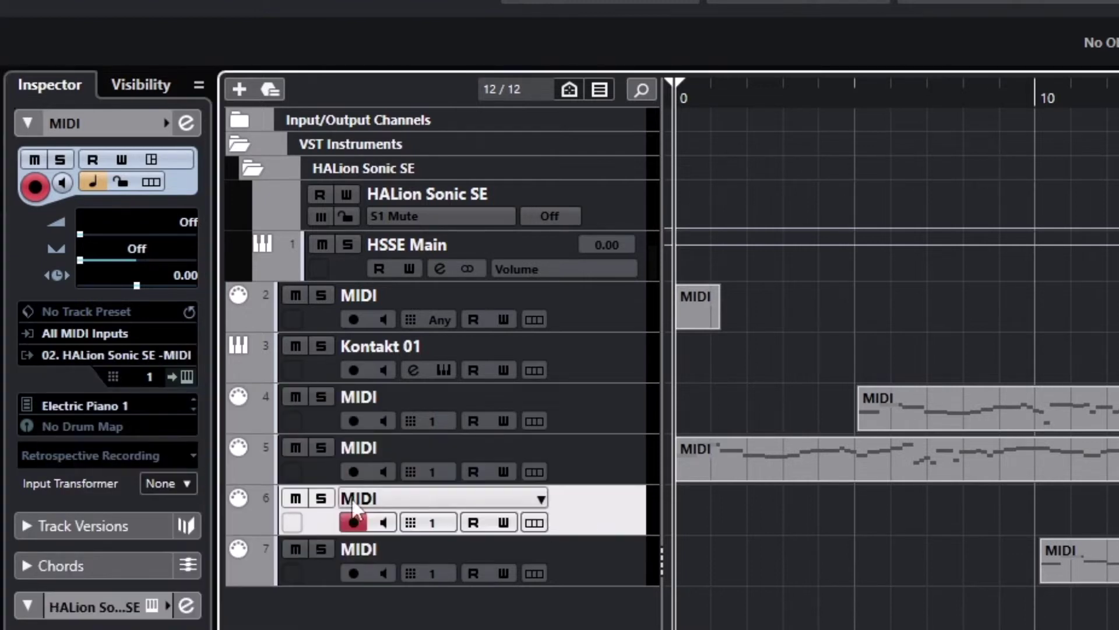
{"action": "left_click", "coordinate": [163, 353]}
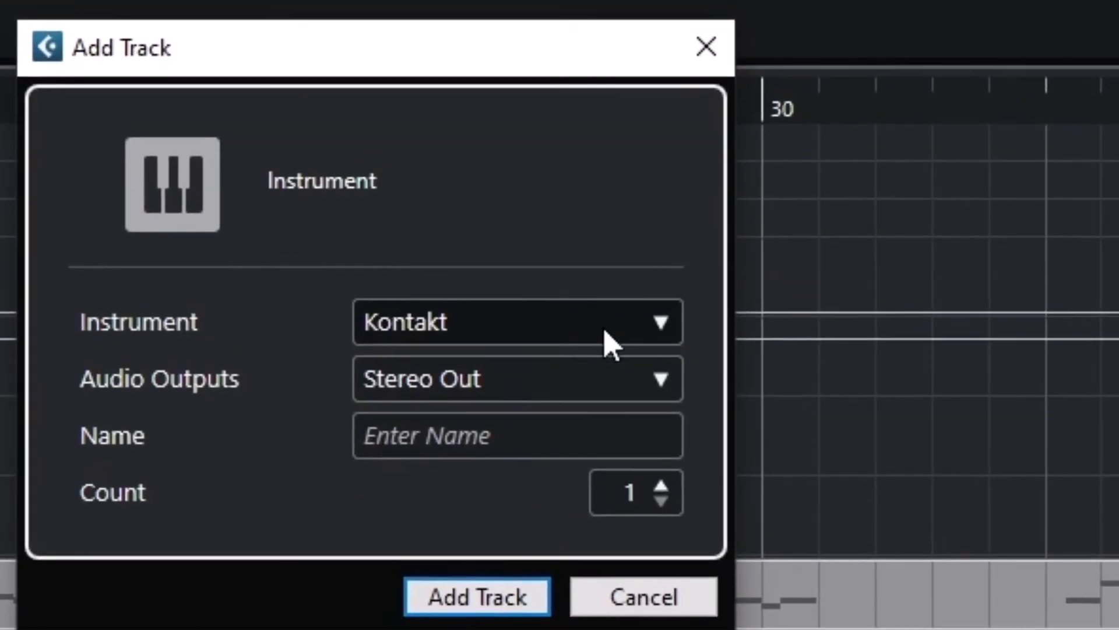
- Open the choice of instruments for another new instrument track
{"action": "left_click", "coordinate": [650, 324]}
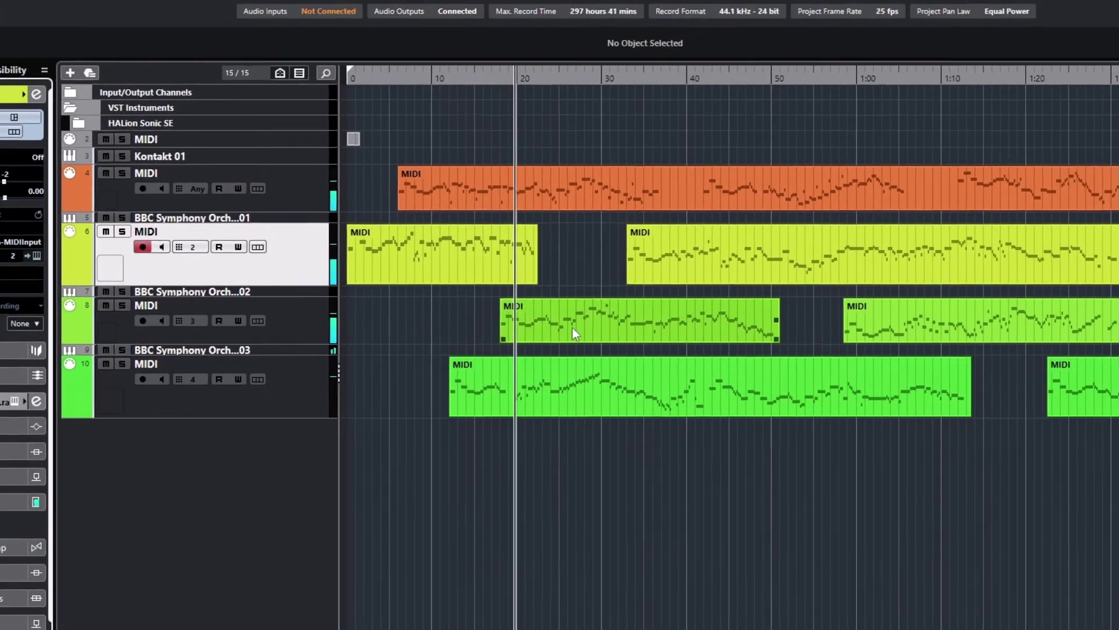
- Examine the notes of the MIDI parts on tracks 8, 6, 4 and 10 in the note editor during playback
{"action": "double_click", "coordinate": [573, 329]}
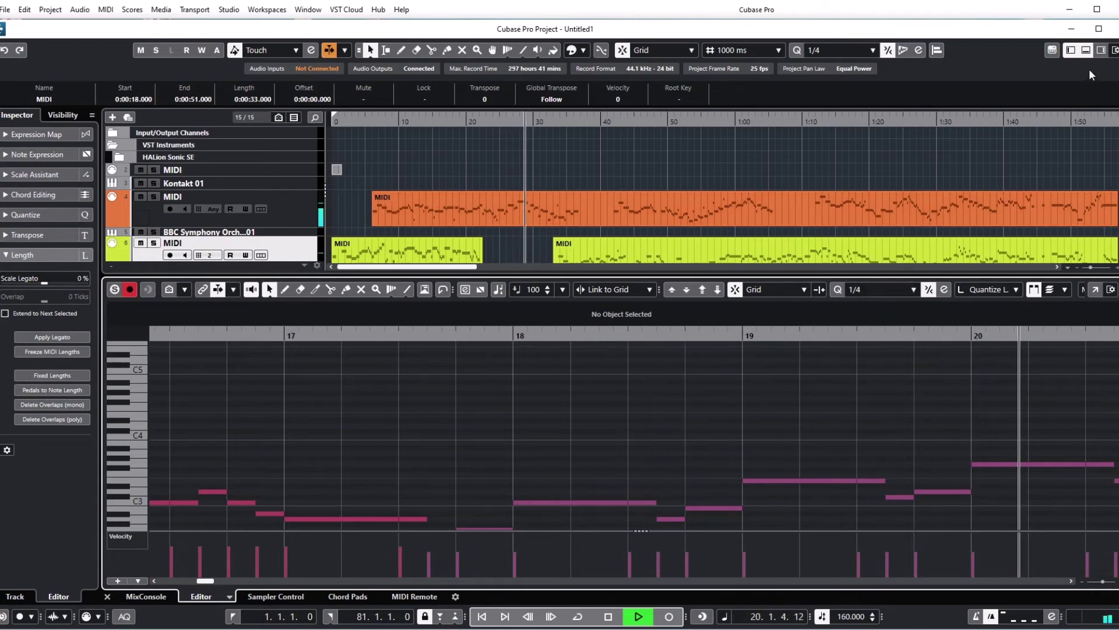
{"action": "left_click", "coordinate": [1086, 51]}
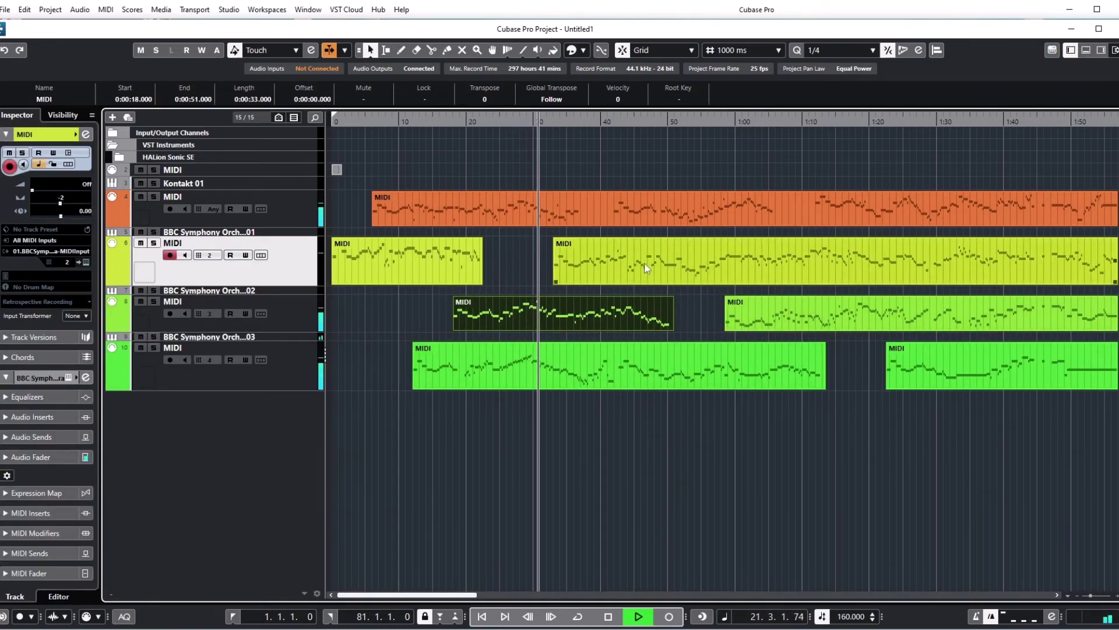
{"action": "double_click", "coordinate": [611, 267]}
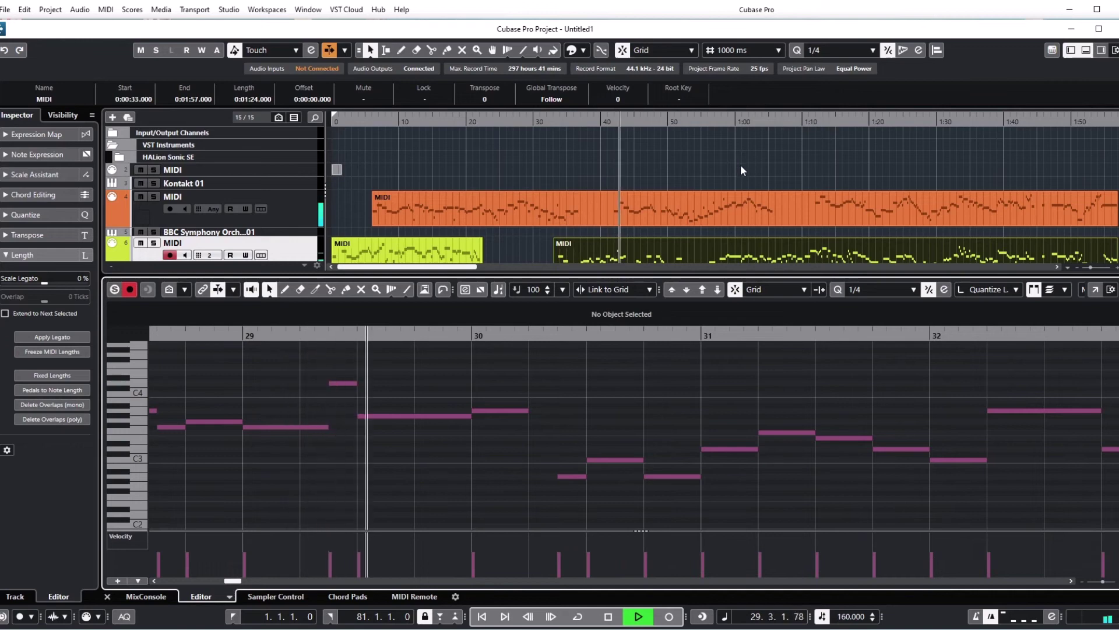
{"action": "left_click", "coordinate": [643, 211]}
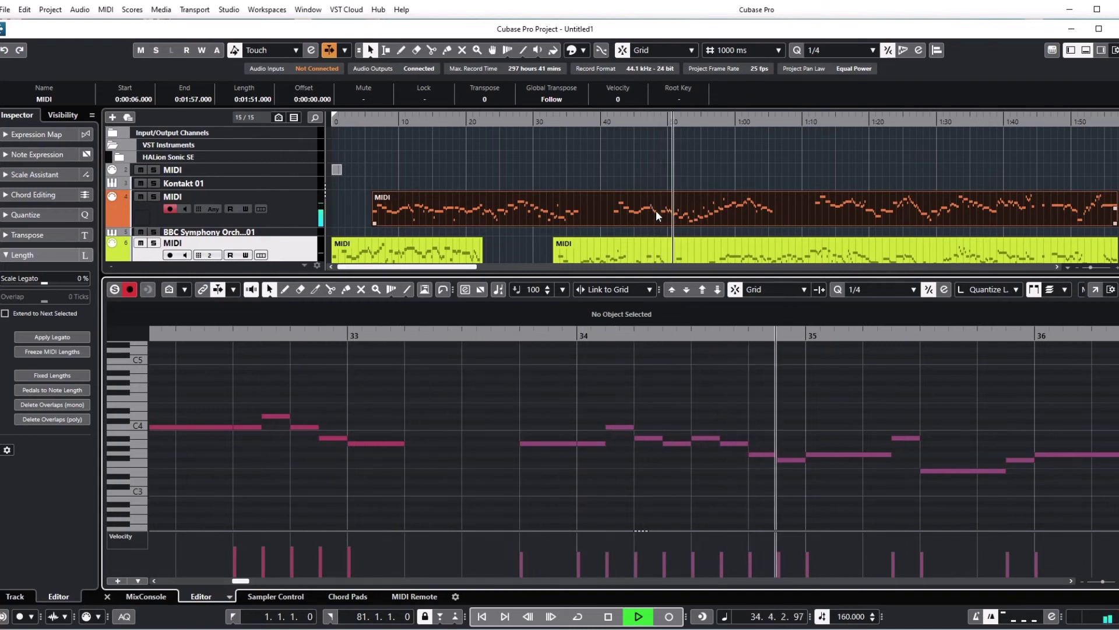
{"action": "scroll", "coordinate": [813, 170], "scroll_direction": "down", "scroll_amount": 3}
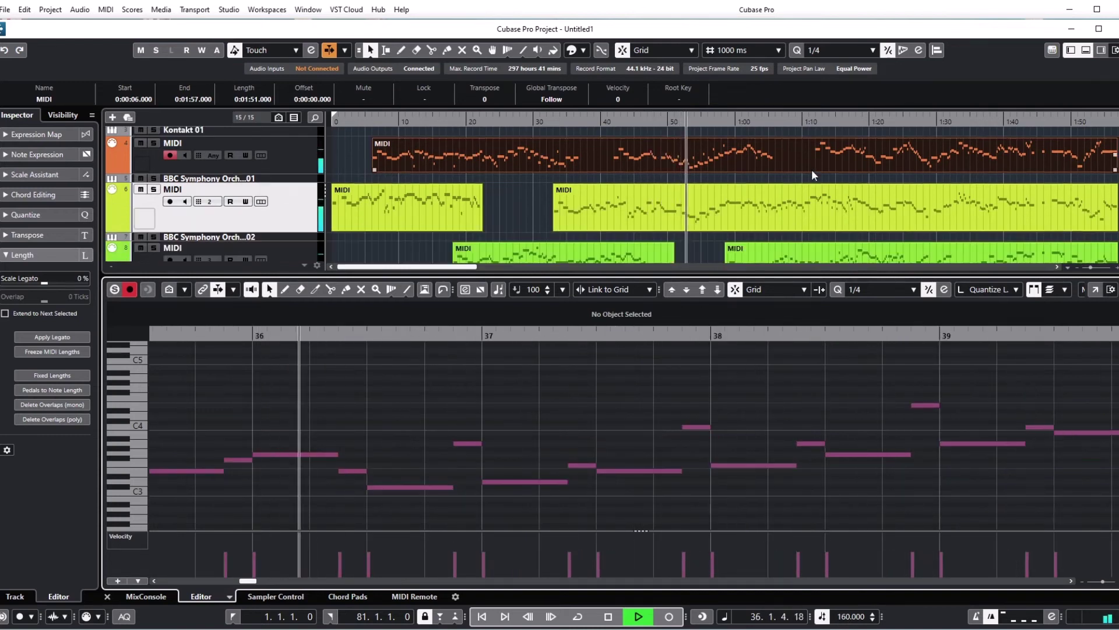
{"action": "scroll", "coordinate": [763, 218], "scroll_direction": "down", "scroll_amount": 2}
{"action": "left_click", "coordinate": [741, 236]}
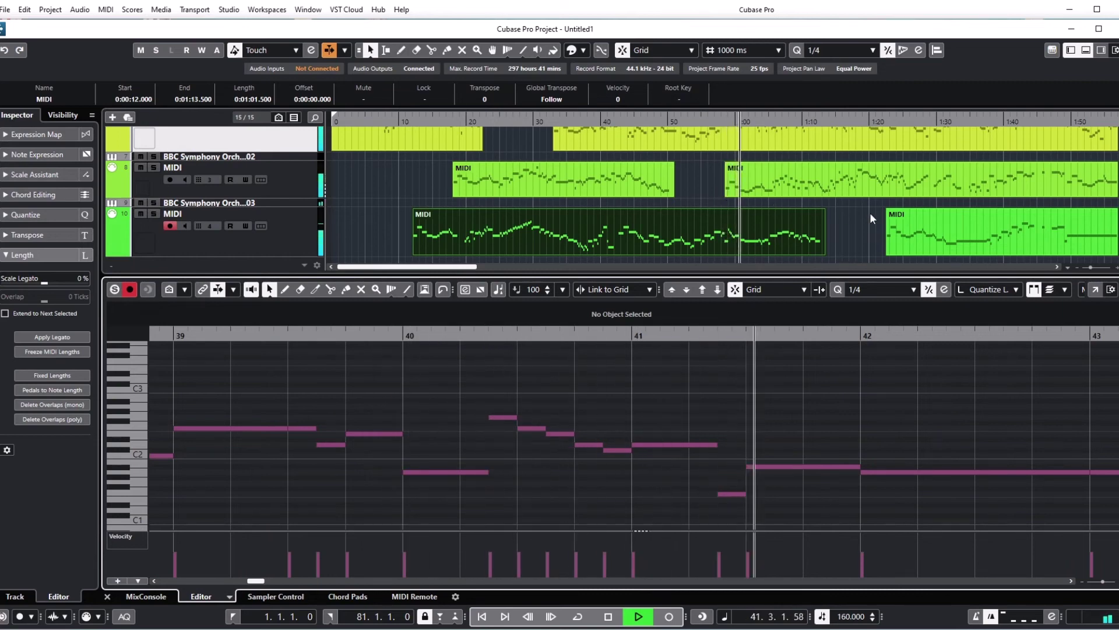
{"action": "left_click", "coordinate": [1086, 50]}
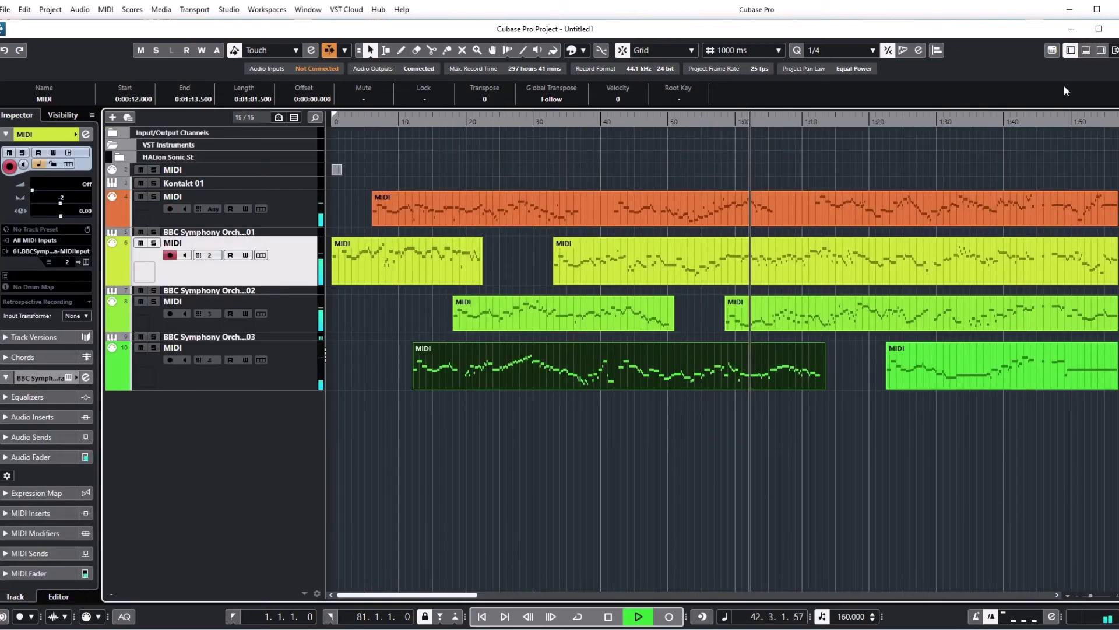
- Deselect the MIDI part on track 10 and resume Auto-Scroll in the project view
{"action": "left_click", "coordinate": [838, 465]}
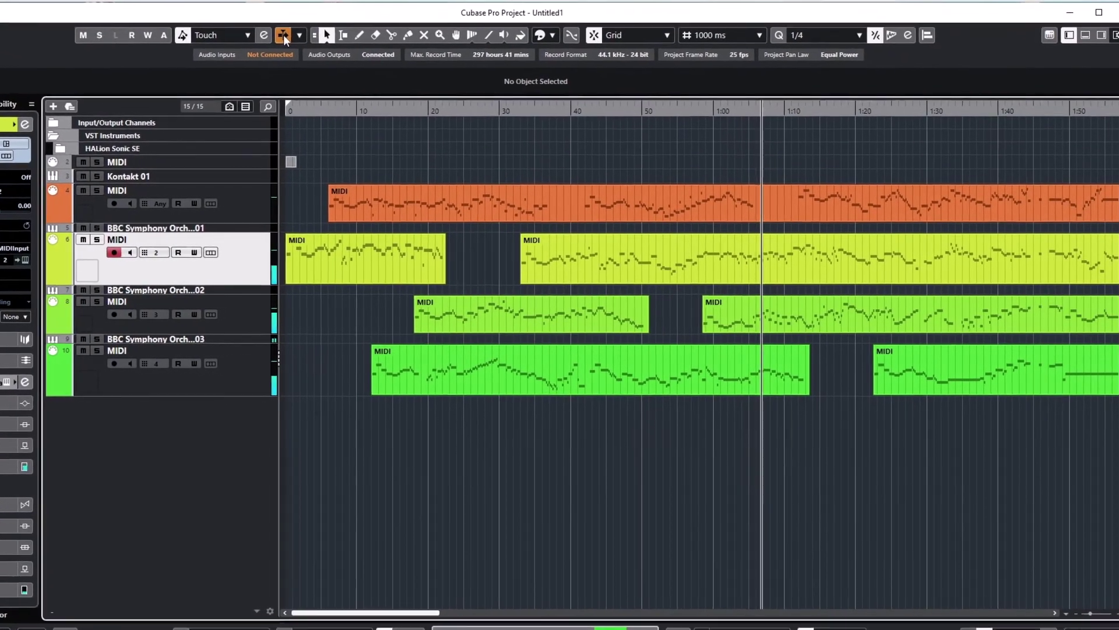
{"action": "left_click", "coordinate": [283, 34]}
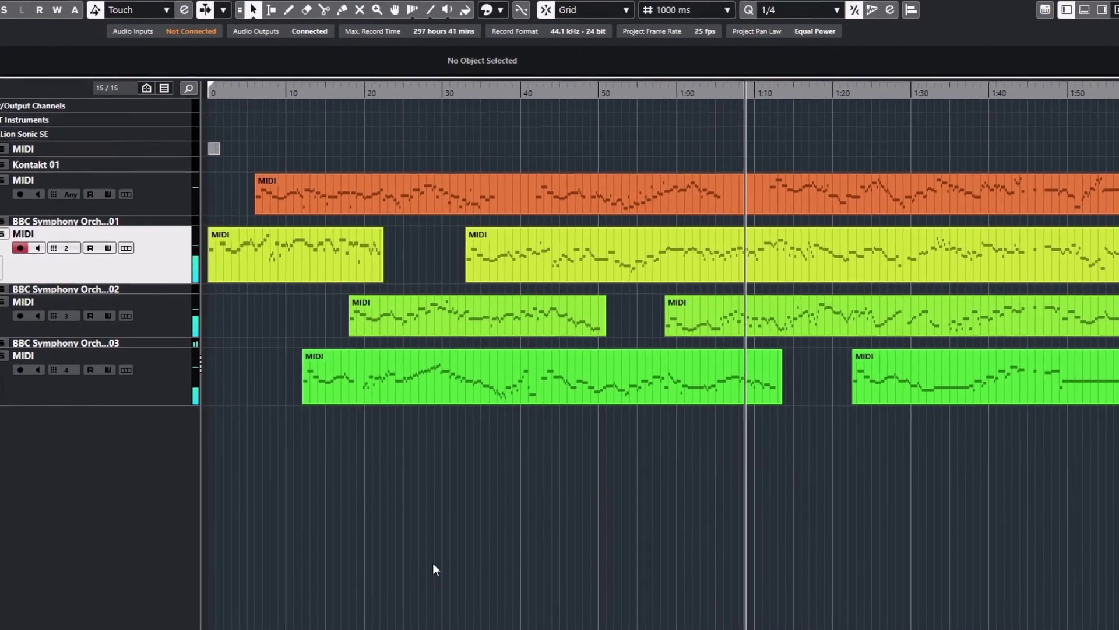